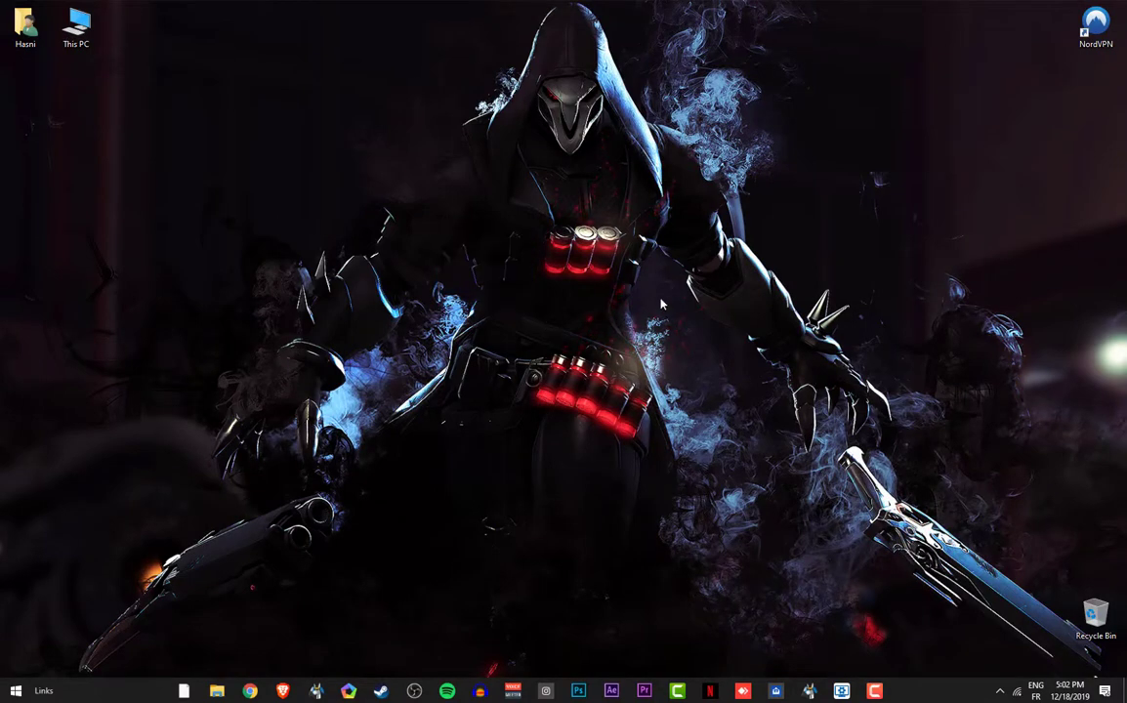
Refresh the Windows desktop from its right-click menu
{"action": "left_click_drag", "start_coordinate": [669, 276], "coordinate": [430, 316]}
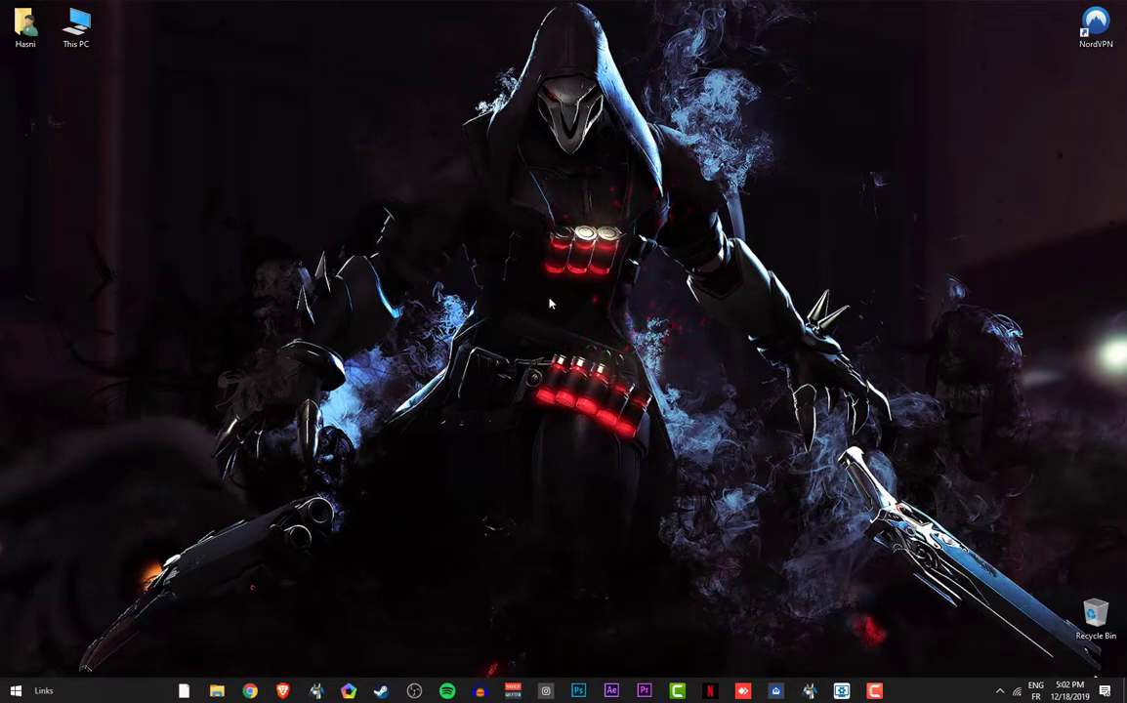
{"action": "right_click", "coordinate": [500, 269]}
{"action": "left_click", "coordinate": [522, 320]}
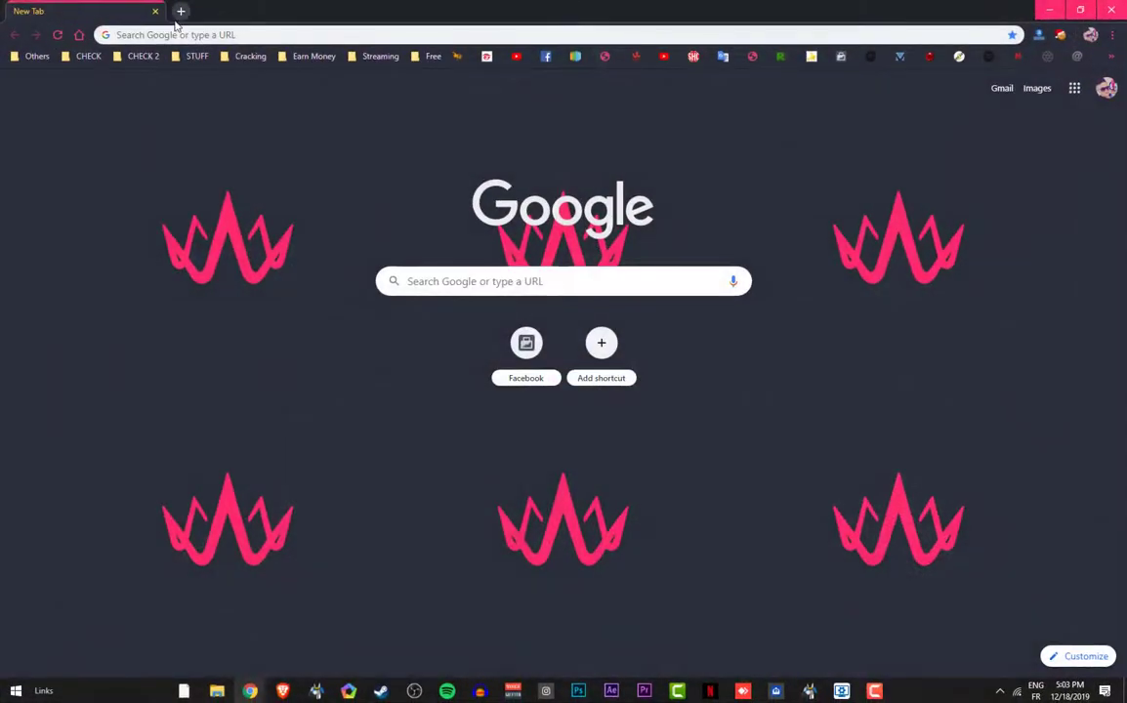
Paste and load the ckk.ai/Uy8TooD short link and pass its 'I'm not a robot' check
{"action": "right_click", "coordinate": [158, 35]}
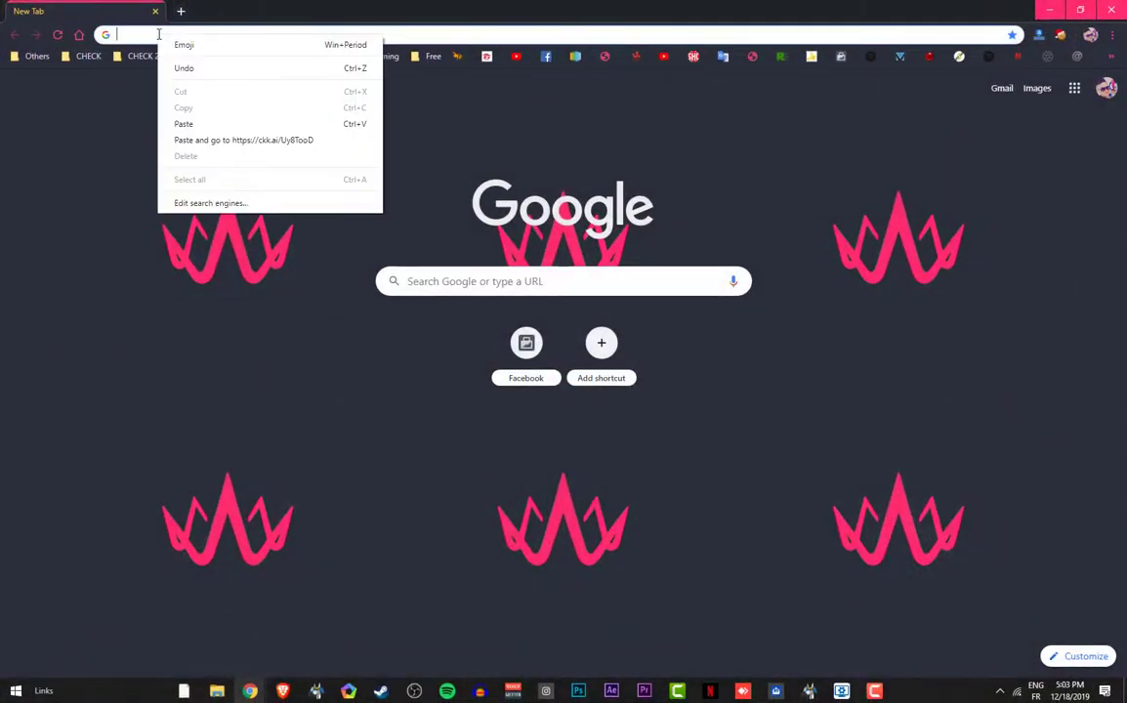
{"action": "left_click", "coordinate": [205, 140]}
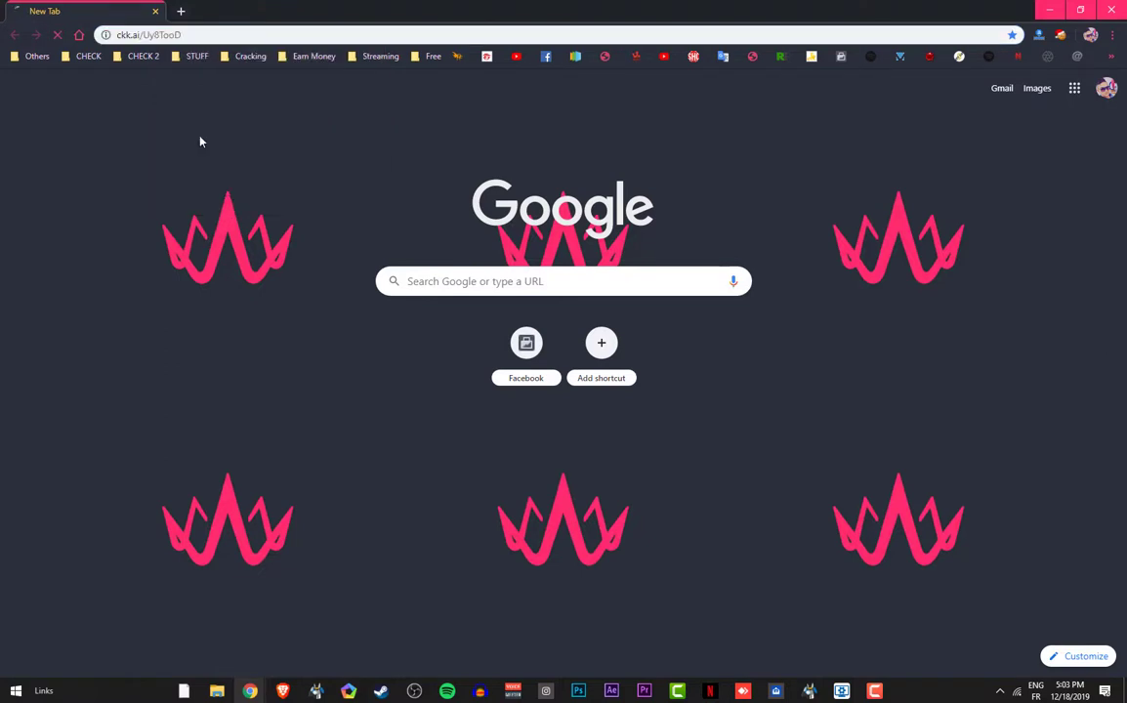
{"action": "left_click", "coordinate": [188, 34]}
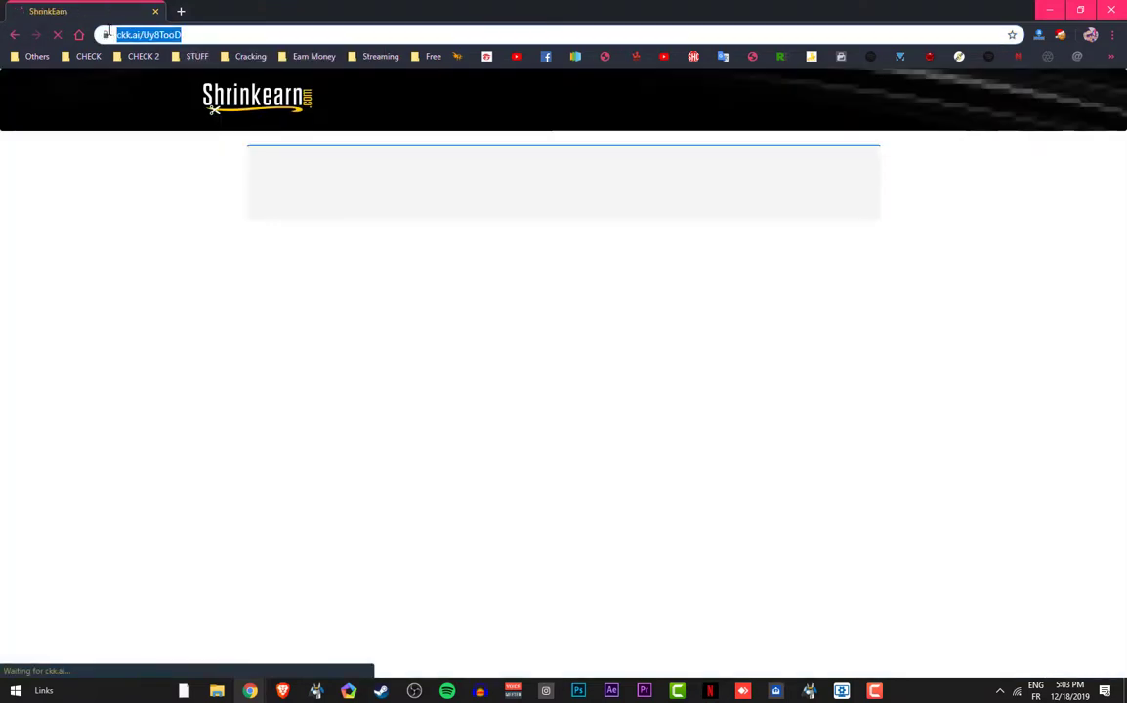
{"action": "left_click", "coordinate": [185, 198]}
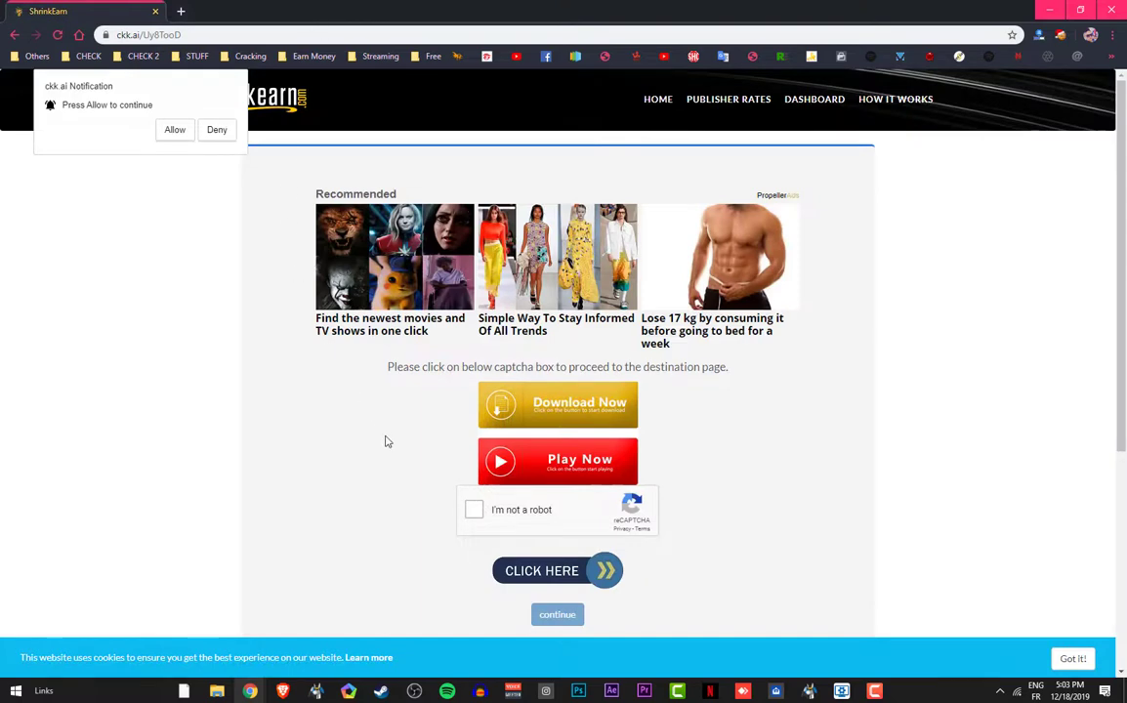
{"action": "scroll", "coordinate": [427, 472], "scroll_direction": "down", "scroll_amount": 2}
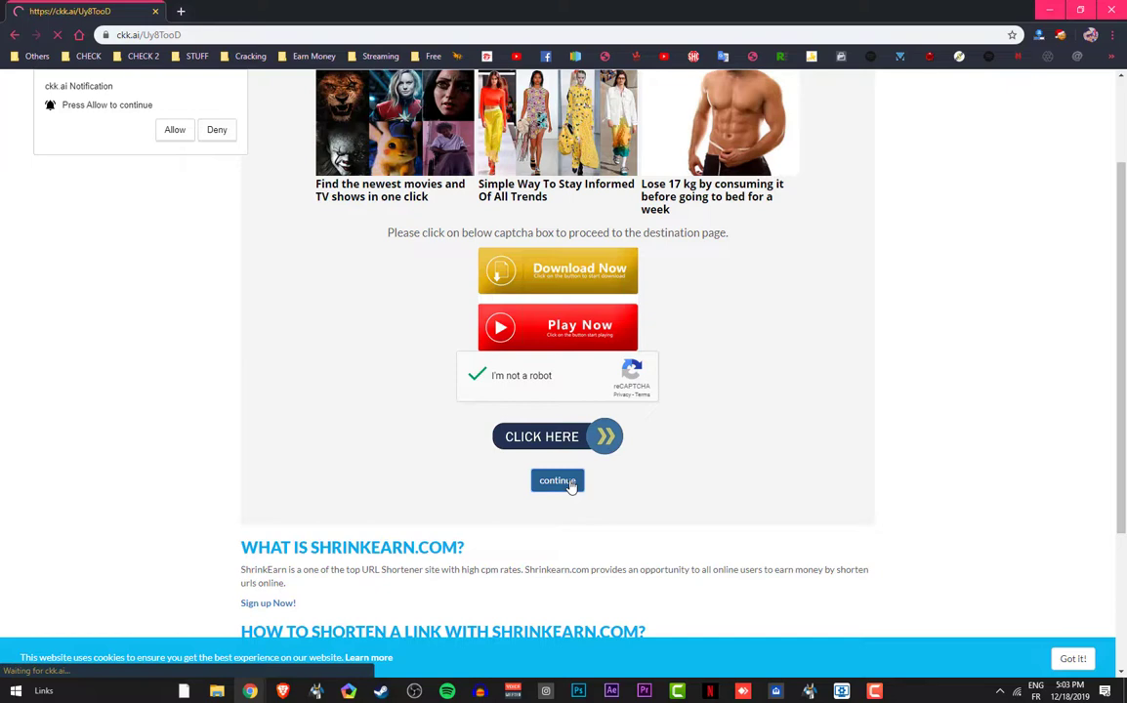
Let the 10-second timer run out, then request the final link with Get Link
{"action": "scroll", "coordinate": [571, 489], "scroll_direction": "down", "scroll_amount": 1}
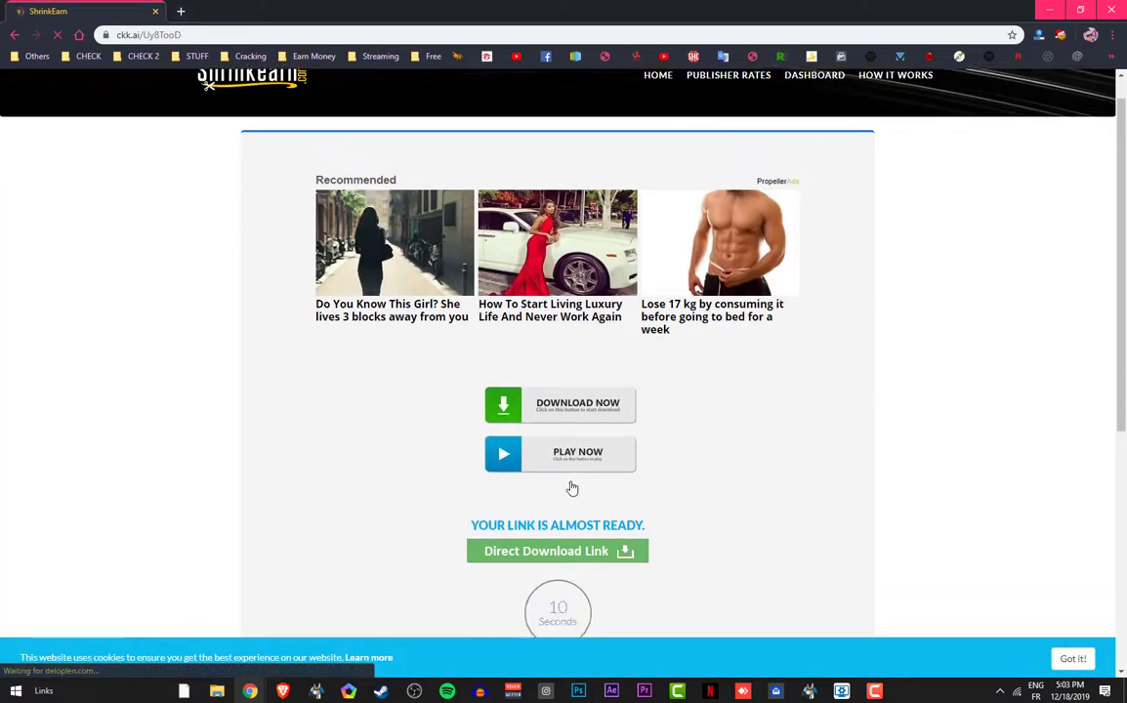
{"action": "scroll", "coordinate": [649, 507], "scroll_direction": "down", "scroll_amount": 1}
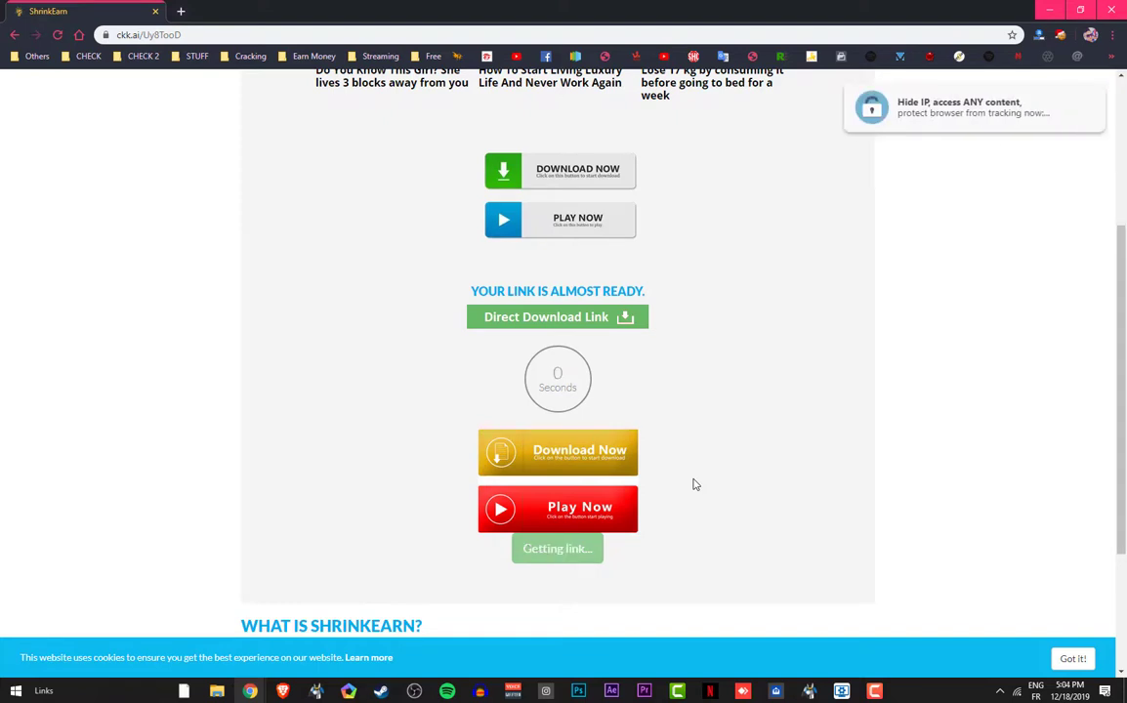
{"action": "scroll", "coordinate": [694, 490], "scroll_direction": "down", "scroll_amount": 1}
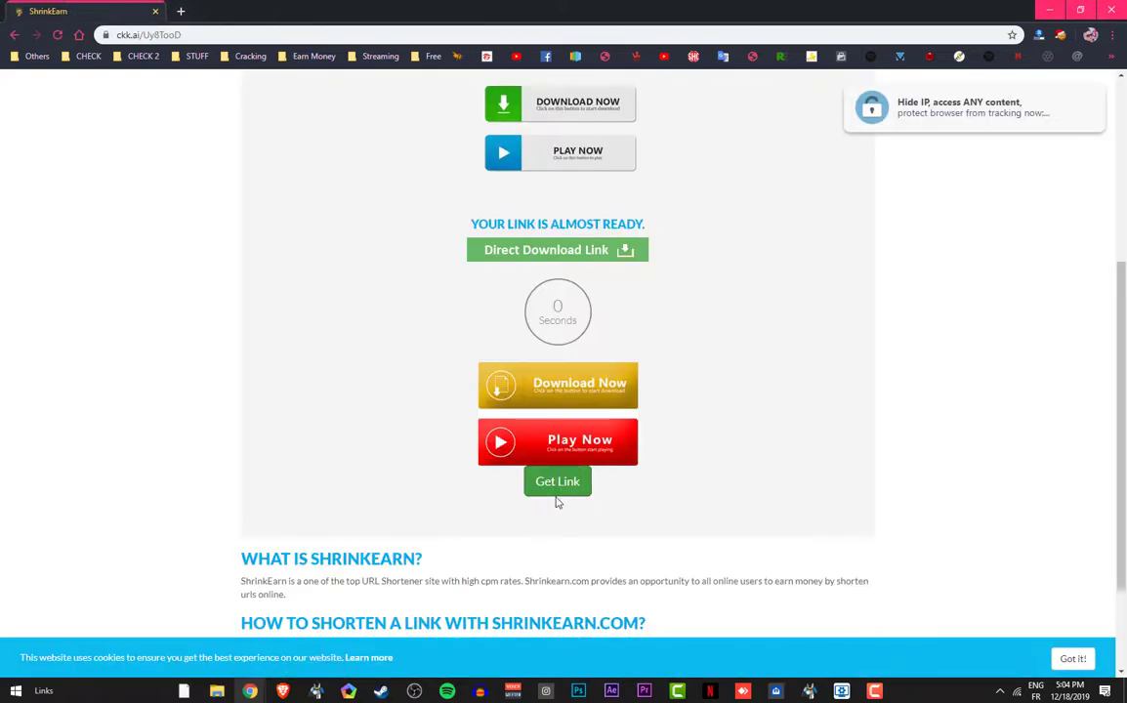
{"action": "left_click", "coordinate": [561, 496]}
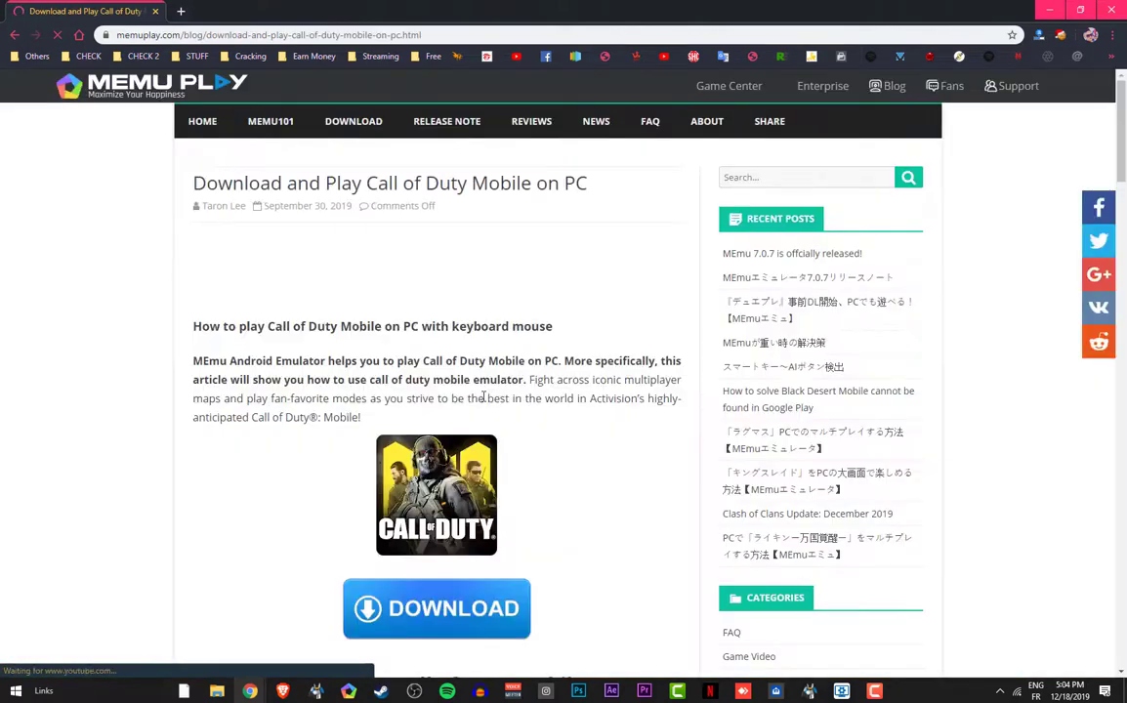
Start the MEmu emulator installer download, then cancel it in the IDM dialog
{"action": "scroll", "coordinate": [532, 381], "scroll_direction": "down", "scroll_amount": 2}
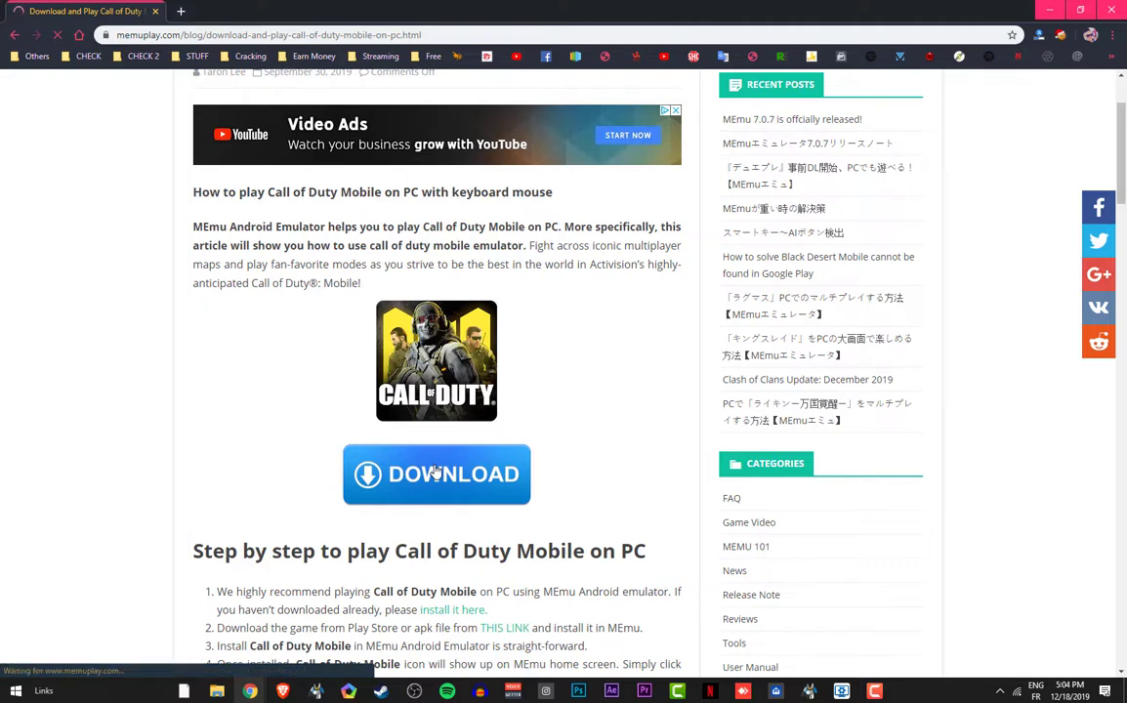
{"action": "left_click", "coordinate": [435, 472]}
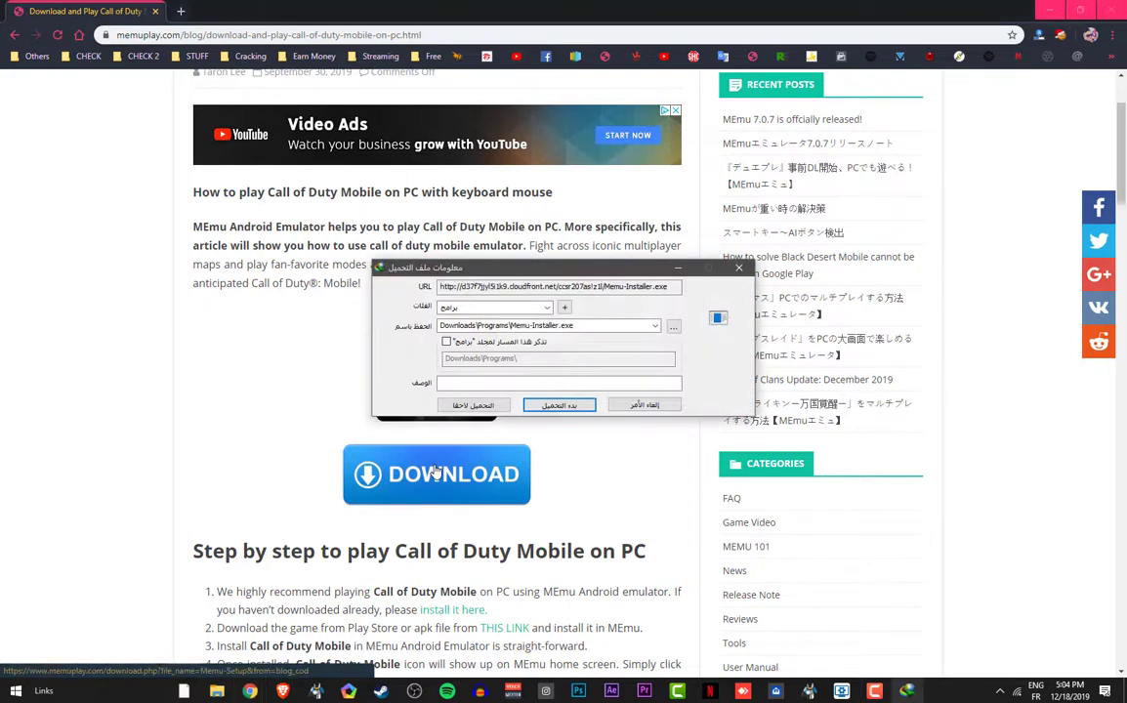
{"action": "left_click", "coordinate": [641, 406]}
{"action": "left_click", "coordinate": [656, 392]}
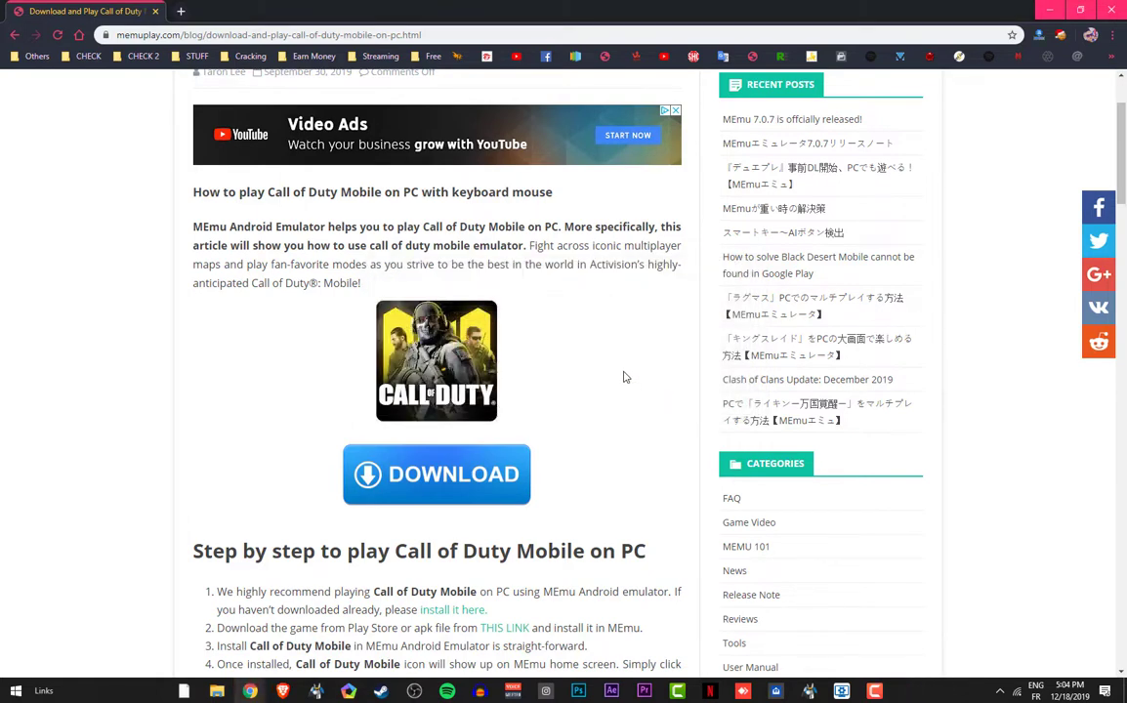
Follow the step 2 link to APKPure's Call of Duty®: Mobile page and switch to its tab
{"action": "scroll", "coordinate": [625, 363], "scroll_direction": "down", "scroll_amount": 2}
{"action": "scroll", "coordinate": [625, 357], "scroll_direction": "down", "scroll_amount": 1}
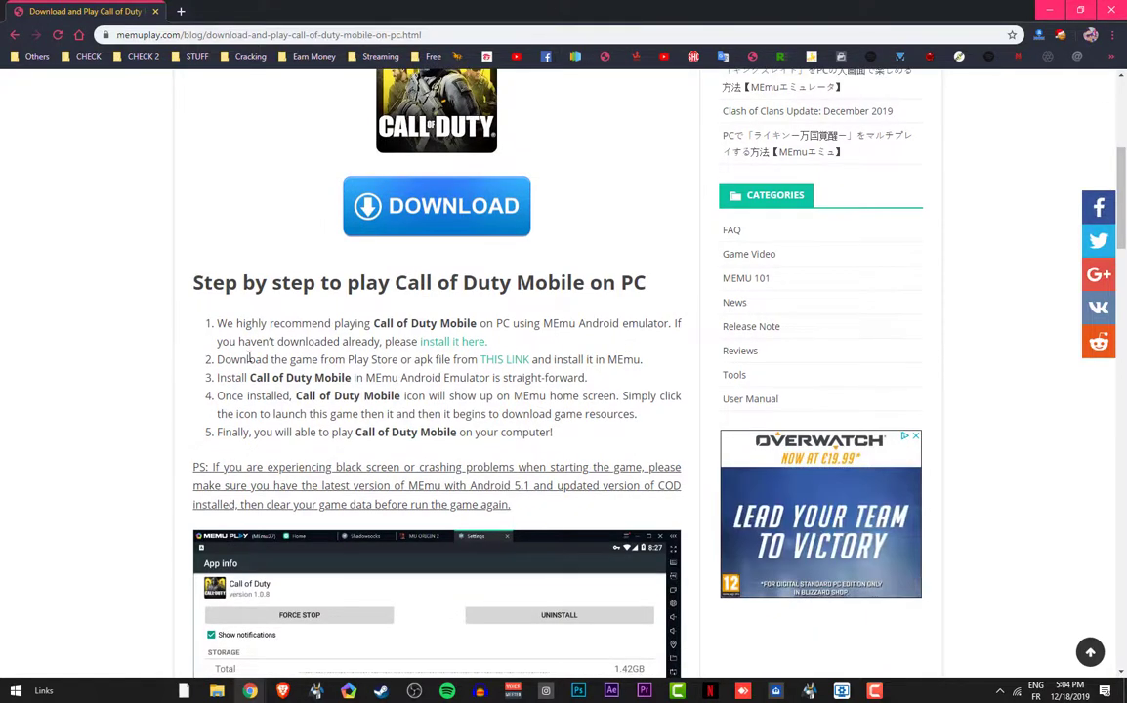
{"action": "left_click_drag", "start_coordinate": [222, 360], "coordinate": [556, 361]}
{"action": "left_click", "coordinate": [516, 361], "text": "ctrl"}
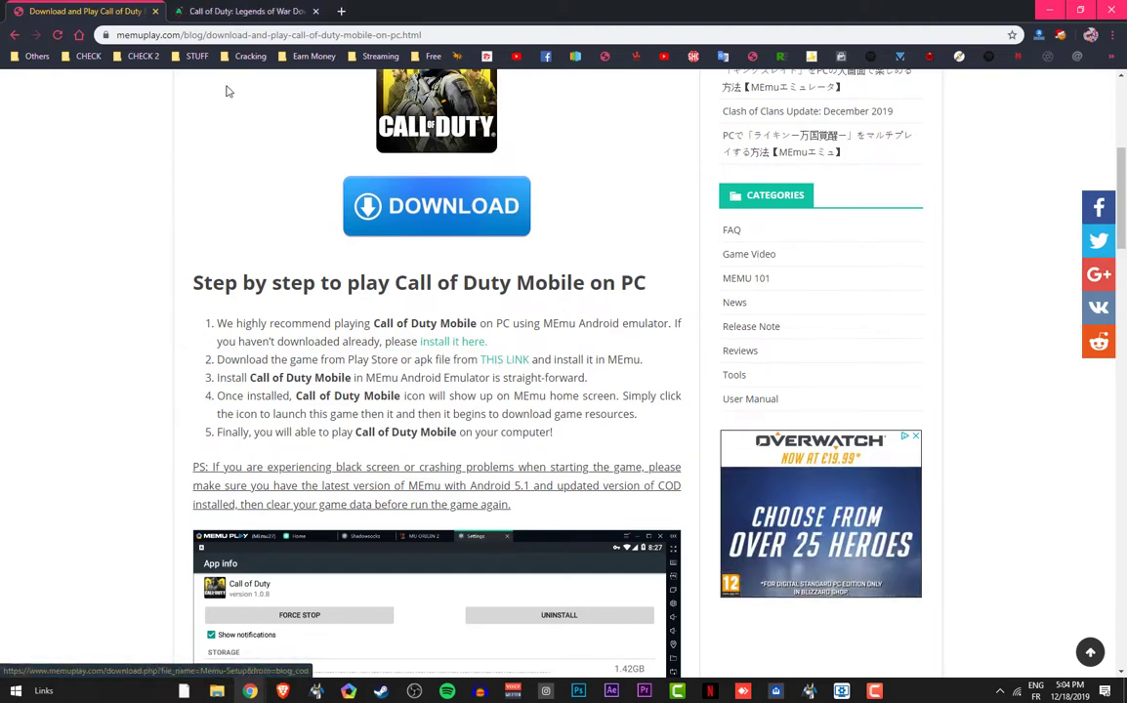
{"action": "left_click", "coordinate": [255, 10]}
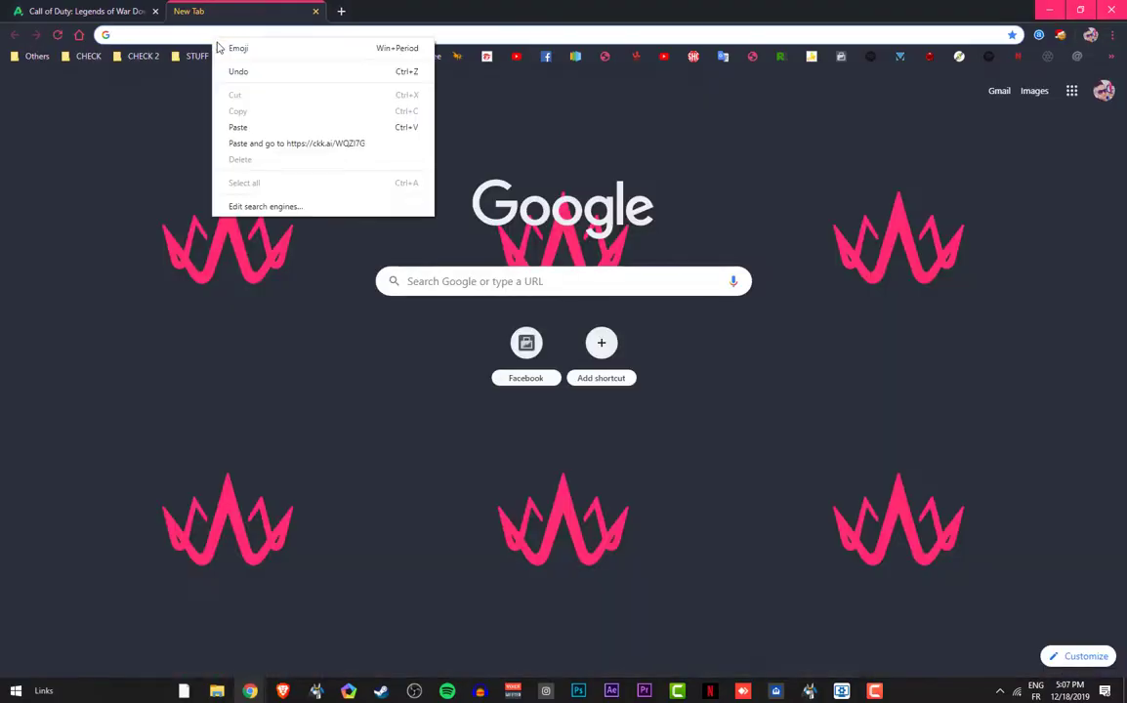
Load the second short link ckk.ai/WQZI7G, pass its reCAPTCHA, and continue
{"action": "left_click", "coordinate": [264, 144]}
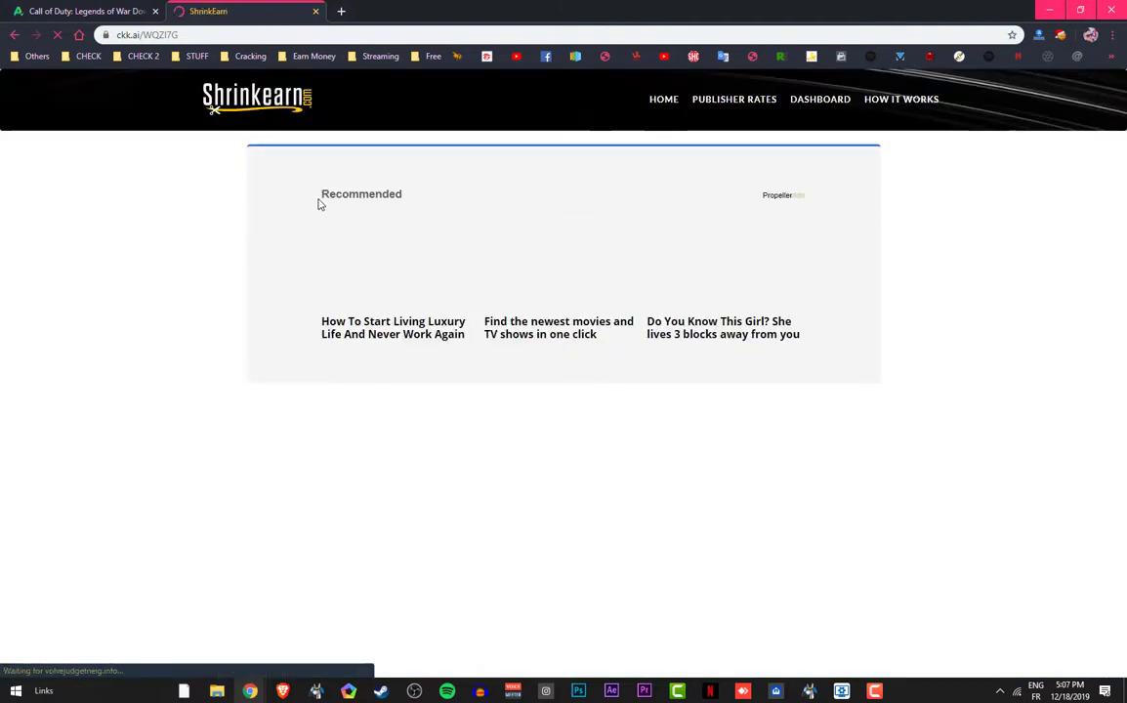
{"action": "scroll", "coordinate": [324, 244], "scroll_direction": "down", "scroll_amount": 2}
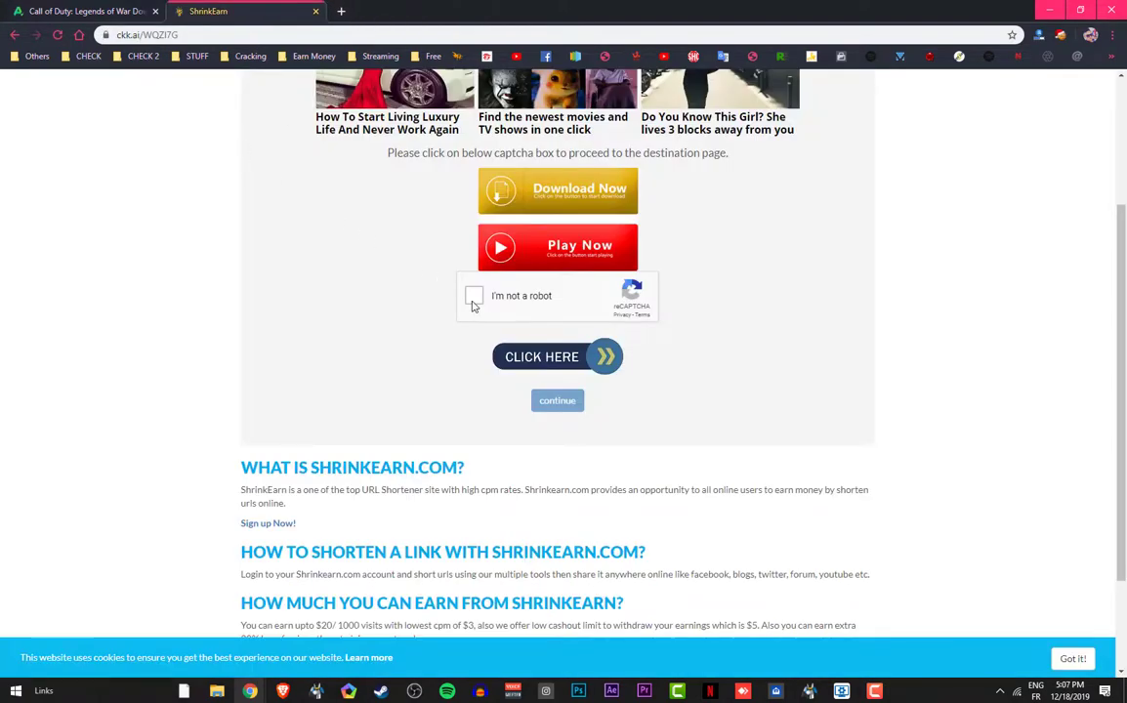
{"action": "left_click", "coordinate": [473, 301]}
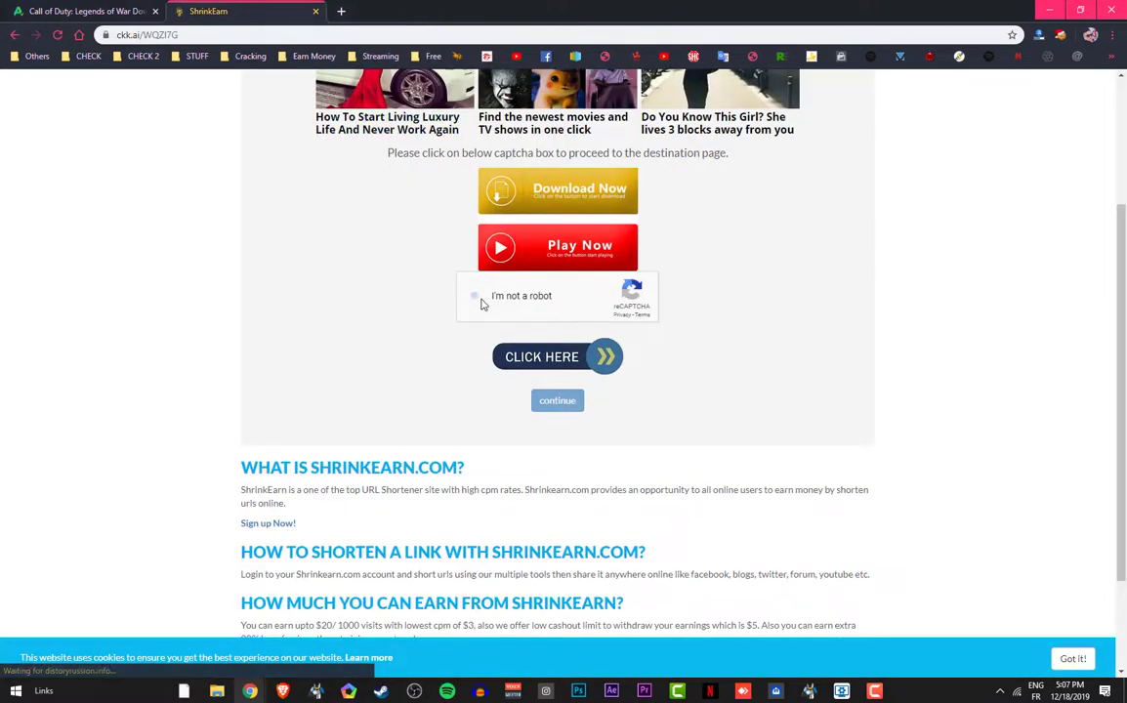
{"action": "left_click", "coordinate": [476, 299]}
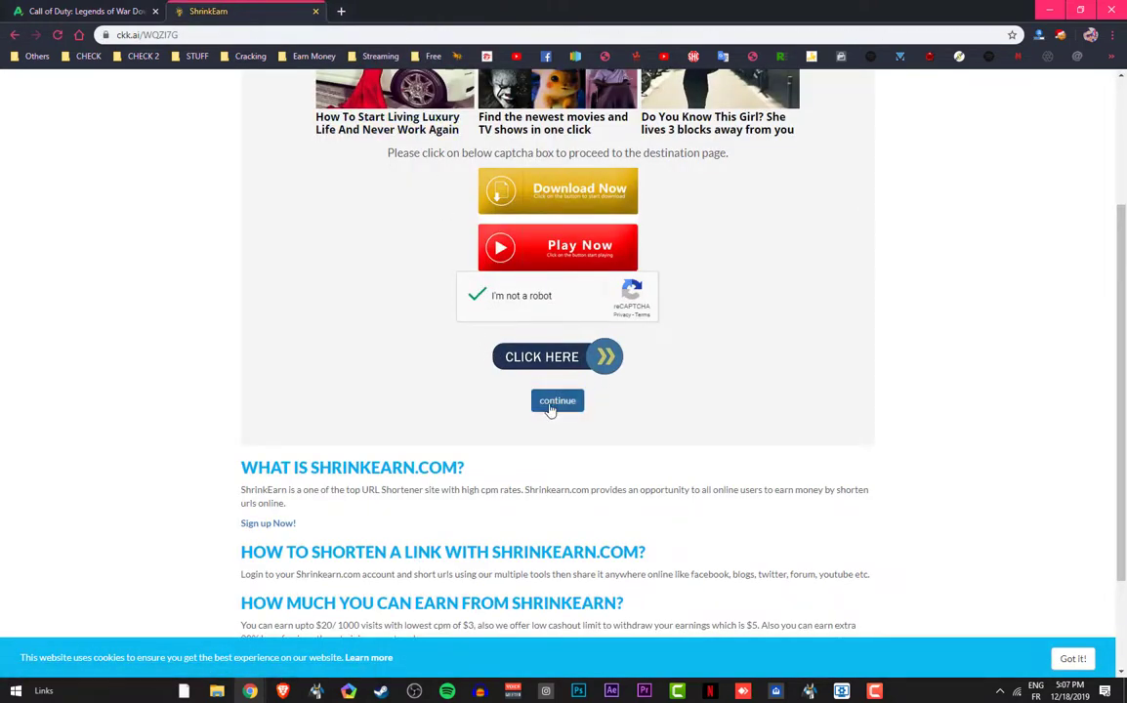
{"action": "left_click", "coordinate": [545, 402]}
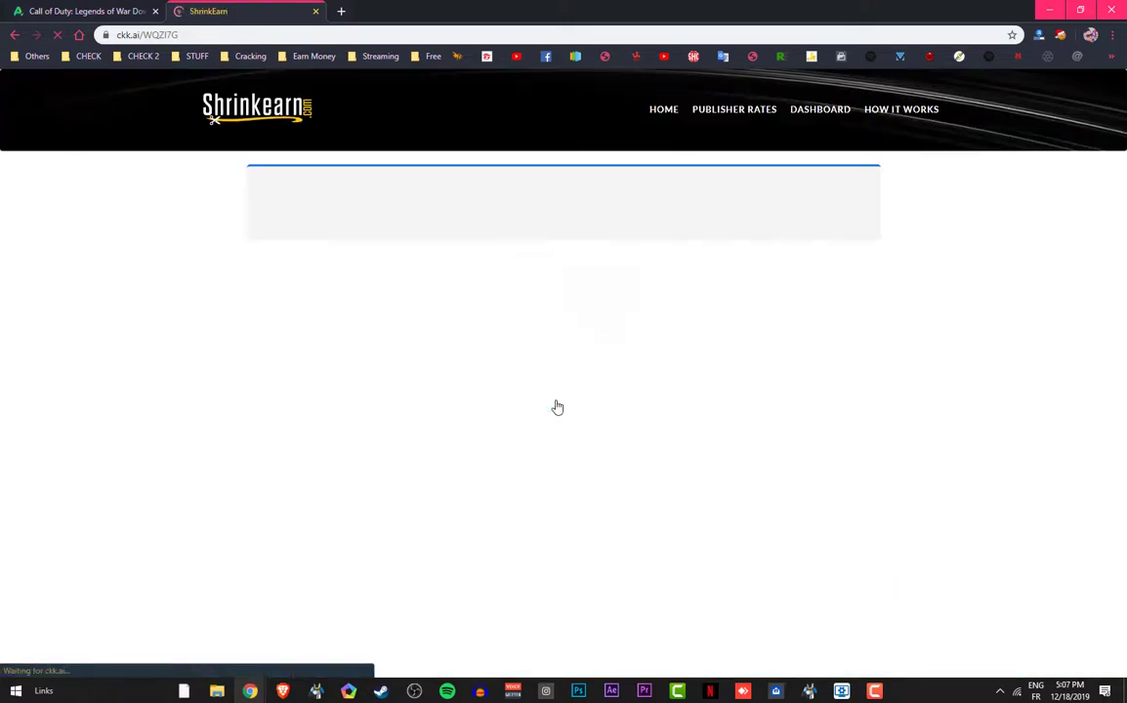
Scroll down the ShrinkEarn countdown page to reach the Direct Download Link for MEGA
{"action": "scroll", "coordinate": [553, 405], "scroll_direction": "down", "scroll_amount": 3}
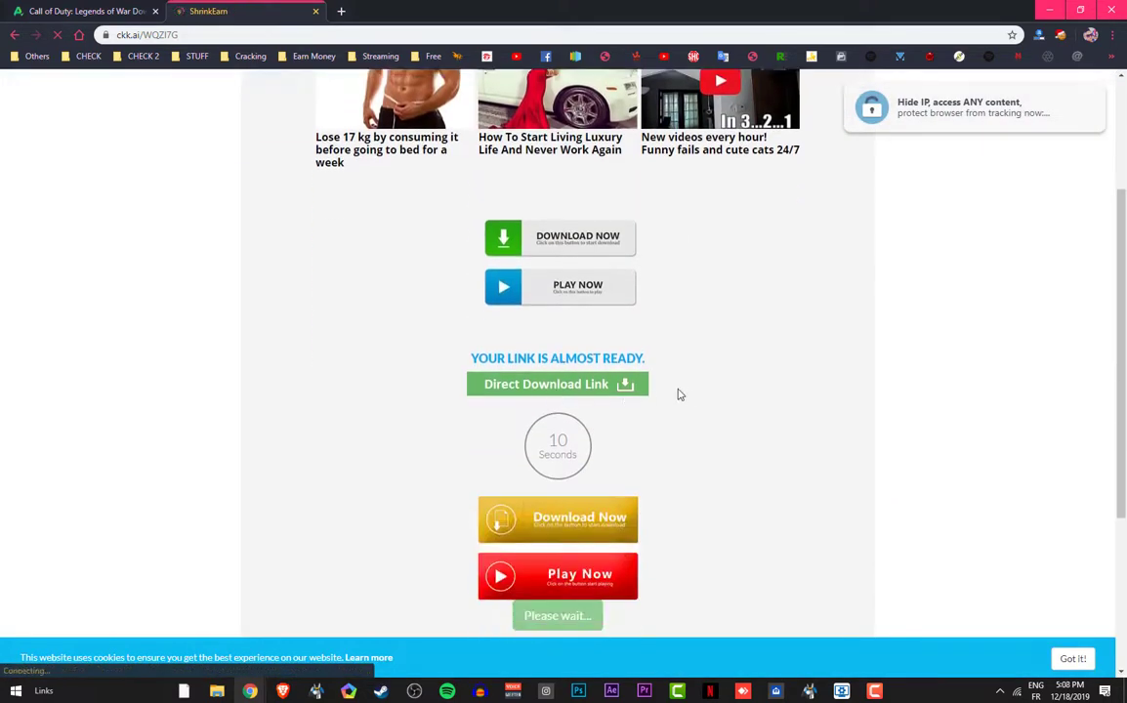
{"action": "scroll", "coordinate": [717, 387], "scroll_direction": "down", "scroll_amount": 1}
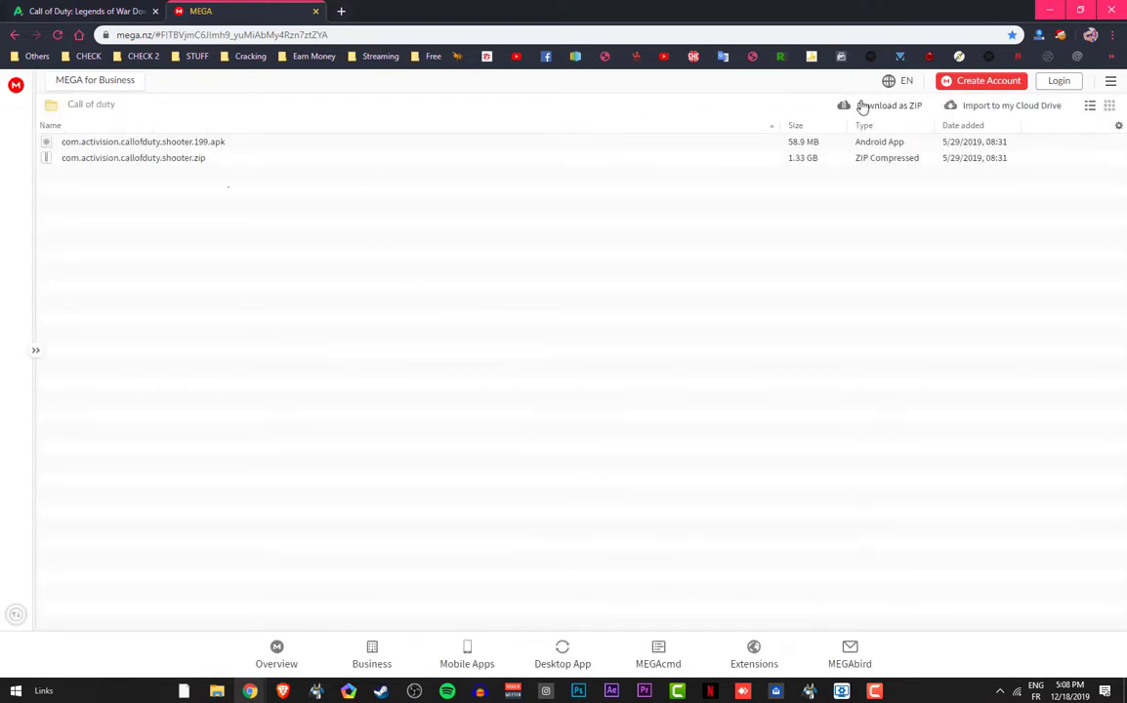
Start downloading the Call of duty folder as a 1.38 GB ZIP, then pause and cancel it
{"action": "left_click", "coordinate": [862, 107]}
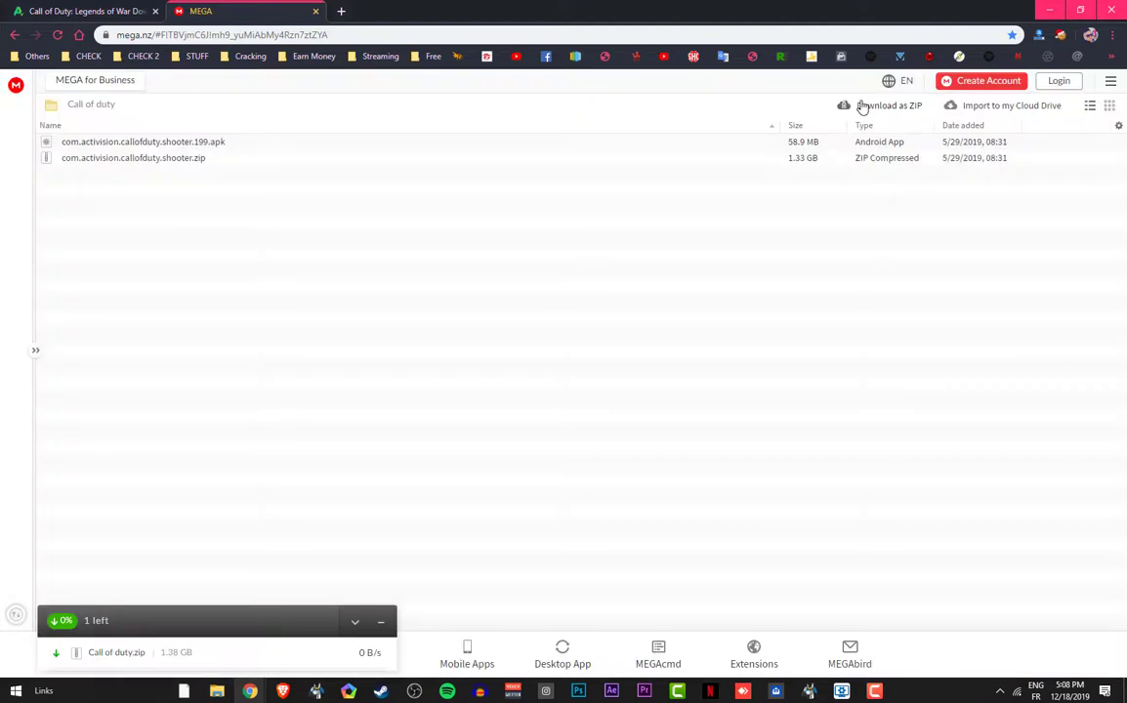
{"action": "left_click", "coordinate": [353, 623]}
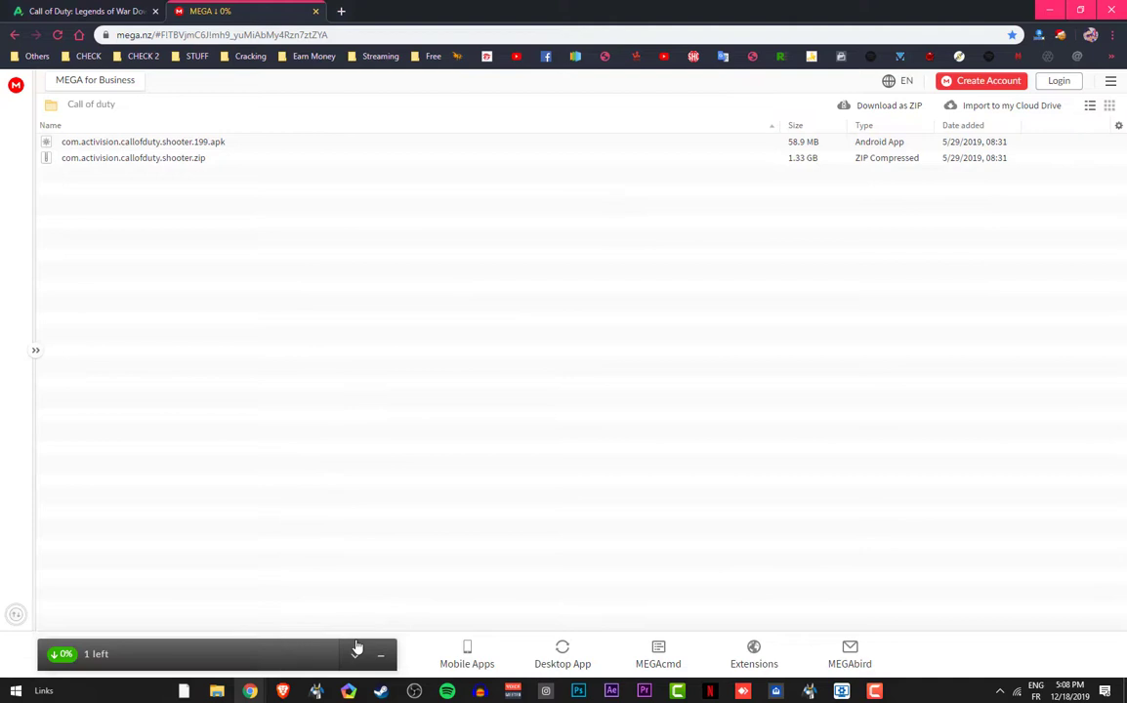
{"action": "left_click", "coordinate": [156, 645]}
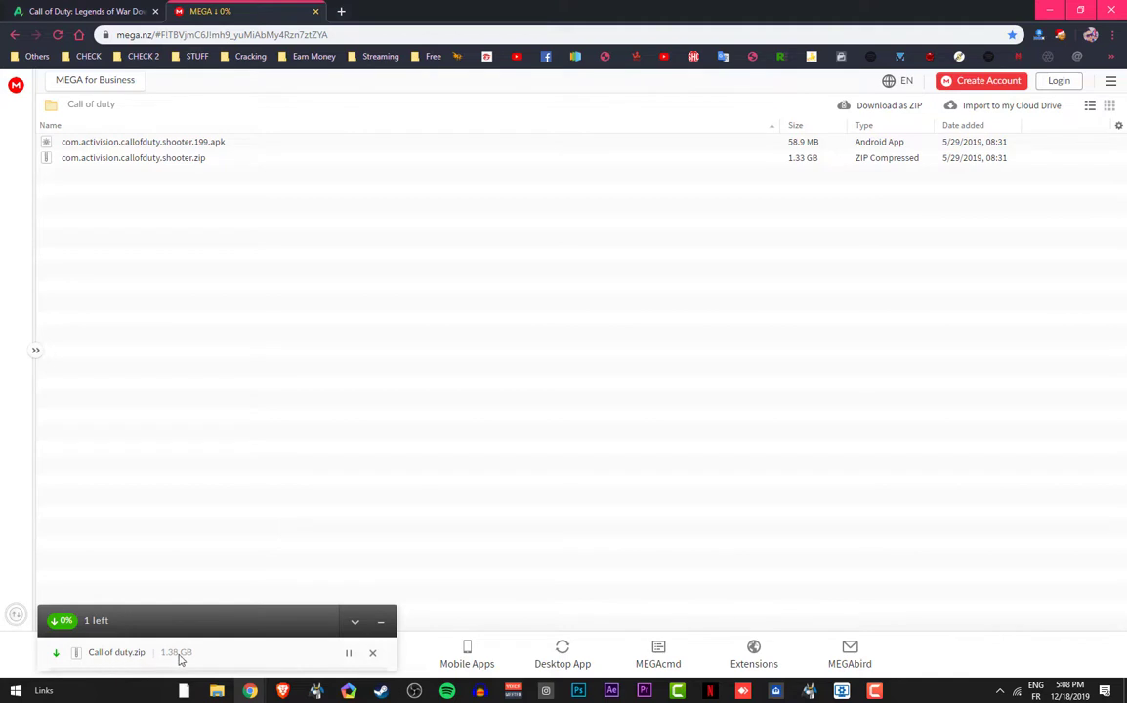
{"action": "left_click", "coordinate": [348, 652]}
{"action": "left_click", "coordinate": [373, 654]}
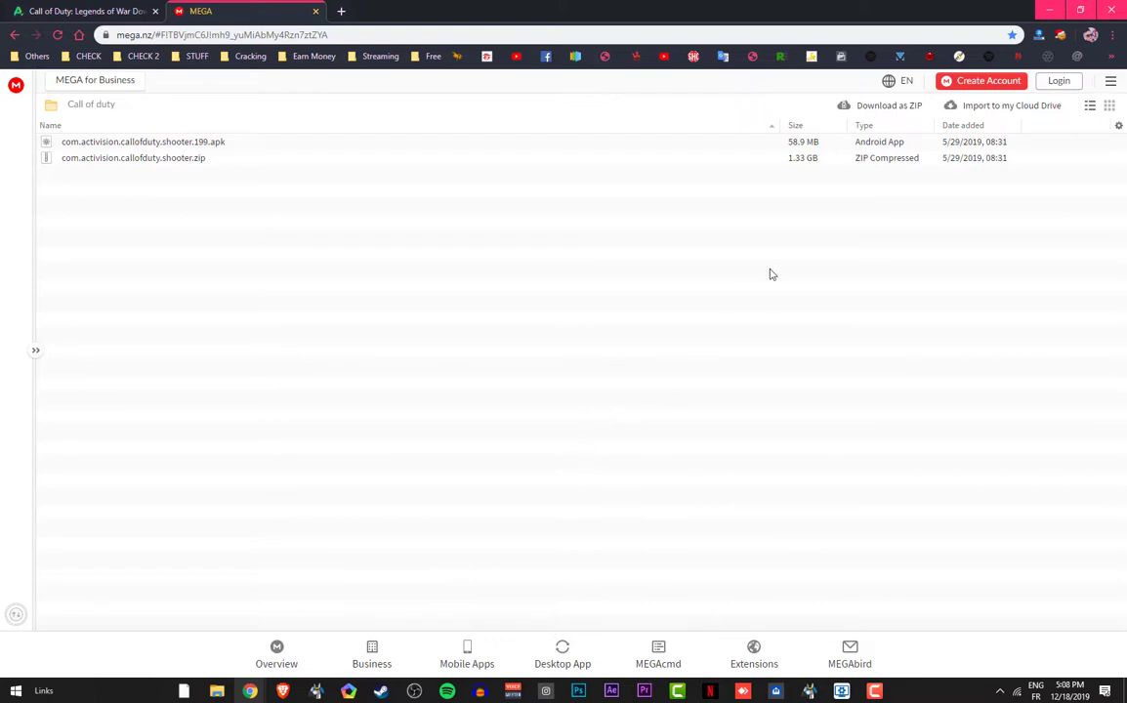
Minimize Chrome, refresh the desktop, and launch MEmu Play from the taskbar
{"action": "left_click", "coordinate": [1048, 13]}
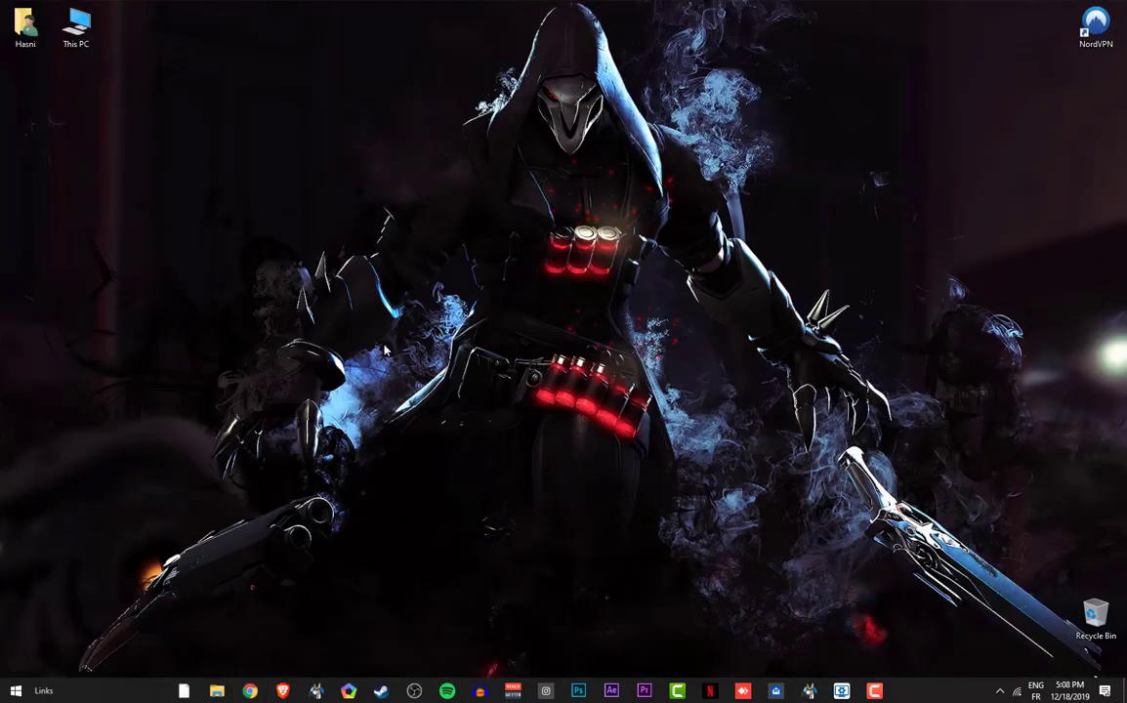
{"action": "right_click", "coordinate": [376, 260]}
{"action": "left_click", "coordinate": [391, 315]}
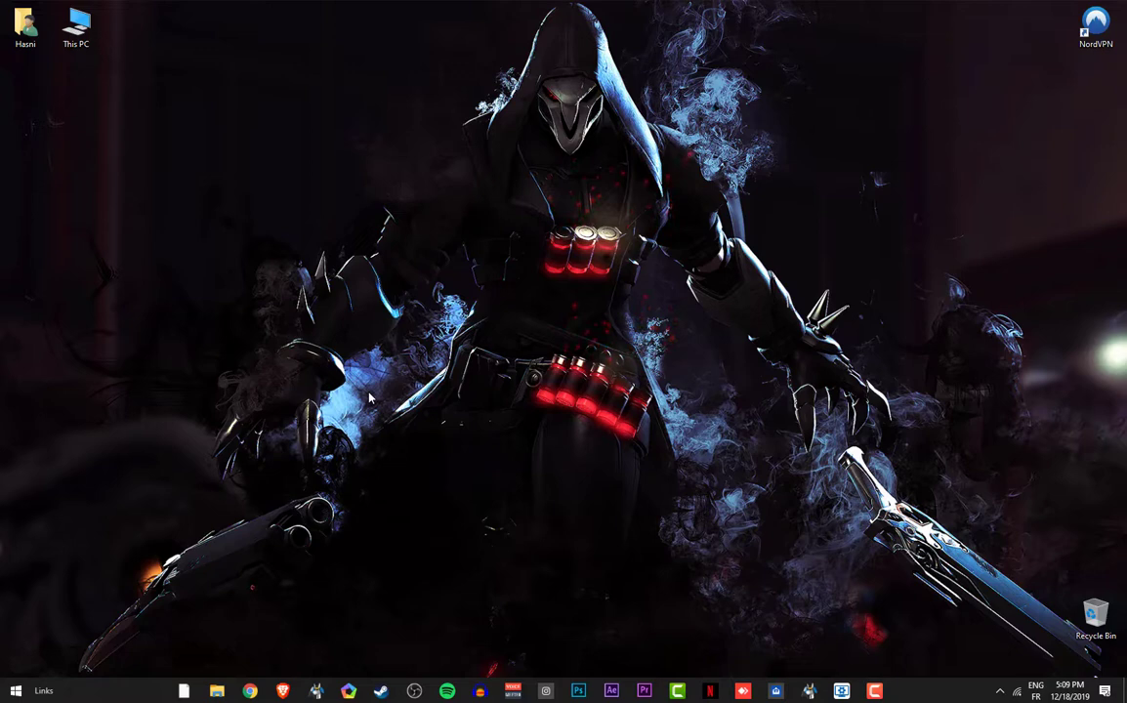
{"action": "left_click", "coordinate": [348, 691]}
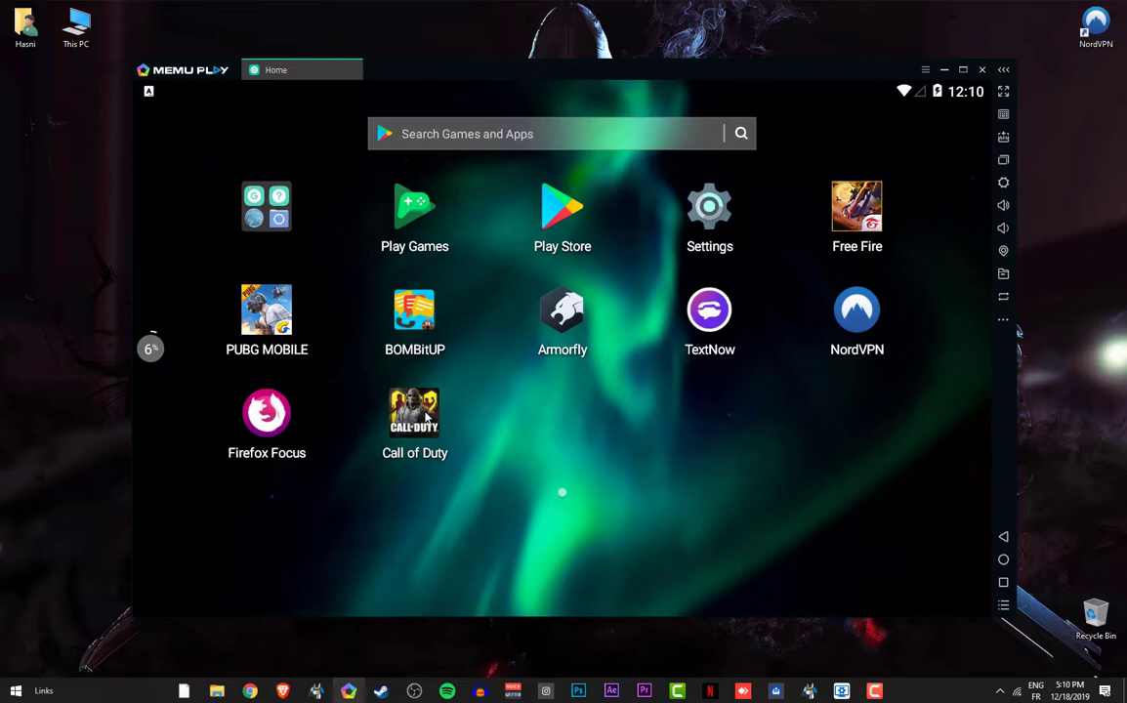
Start the Call of Duty app from the MEmu Android home screen
{"action": "left_click", "coordinate": [414, 412]}
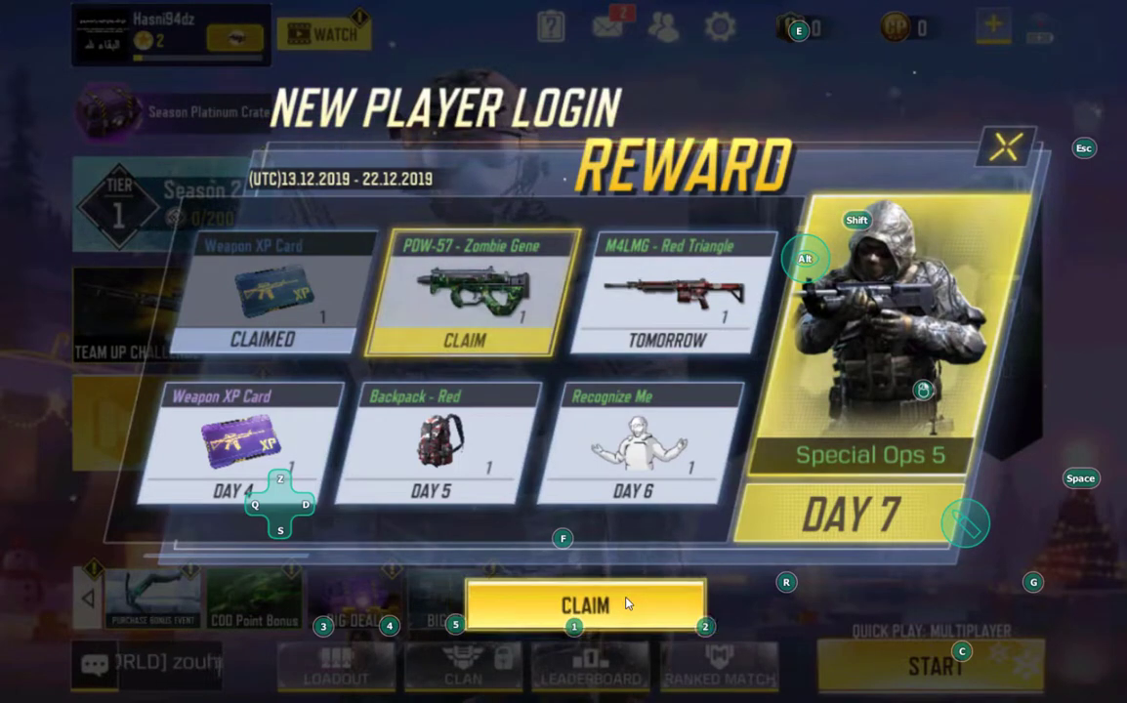
Claim the PDW-57 - Zombie Gene reward, close the event and crate offers, and start Quick Play: Multiplayer
{"action": "left_click", "coordinate": [626, 603]}
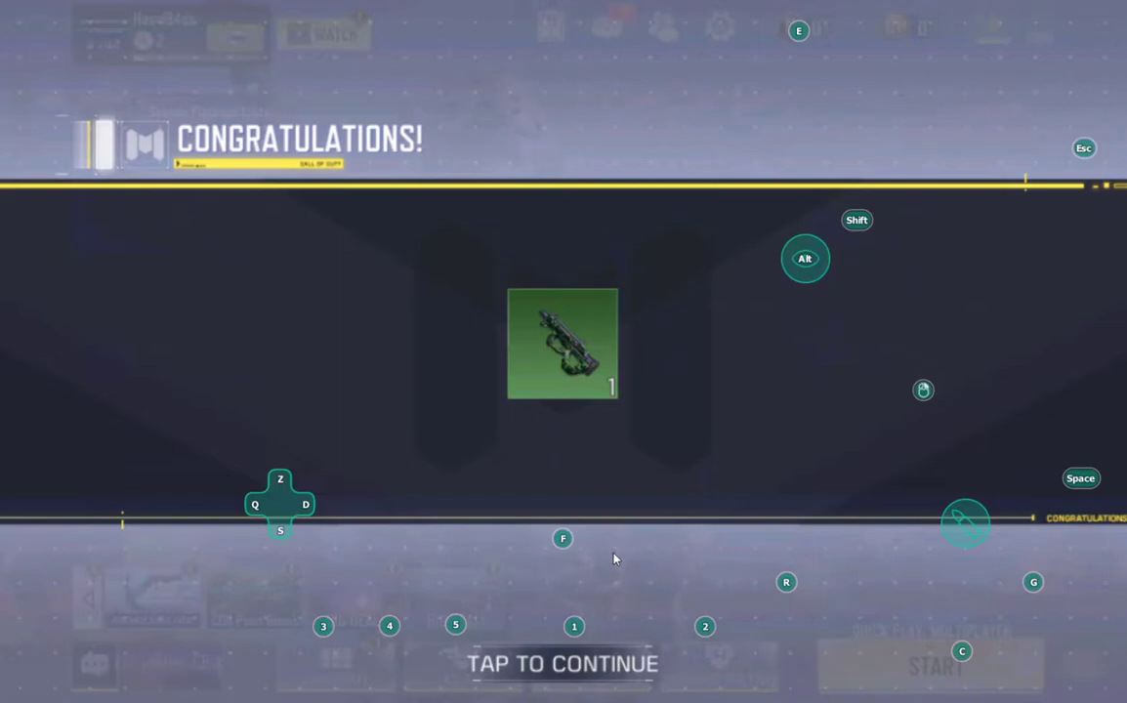
{"action": "left_click", "coordinate": [605, 665]}
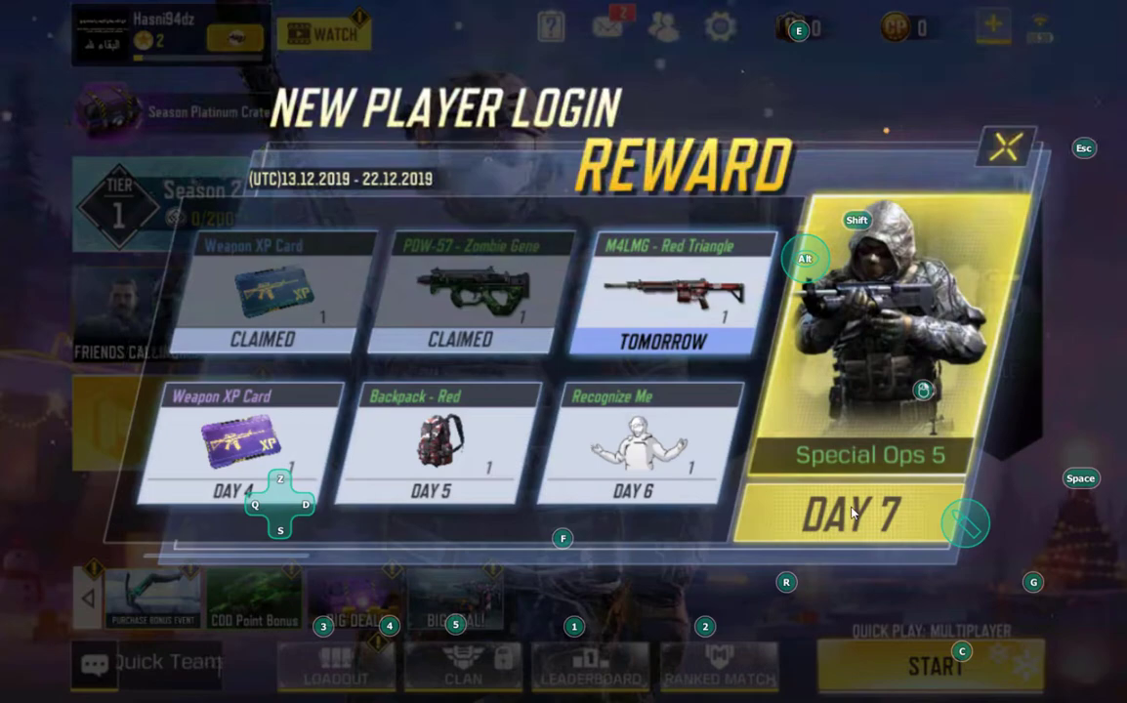
{"action": "left_click", "coordinate": [1012, 152]}
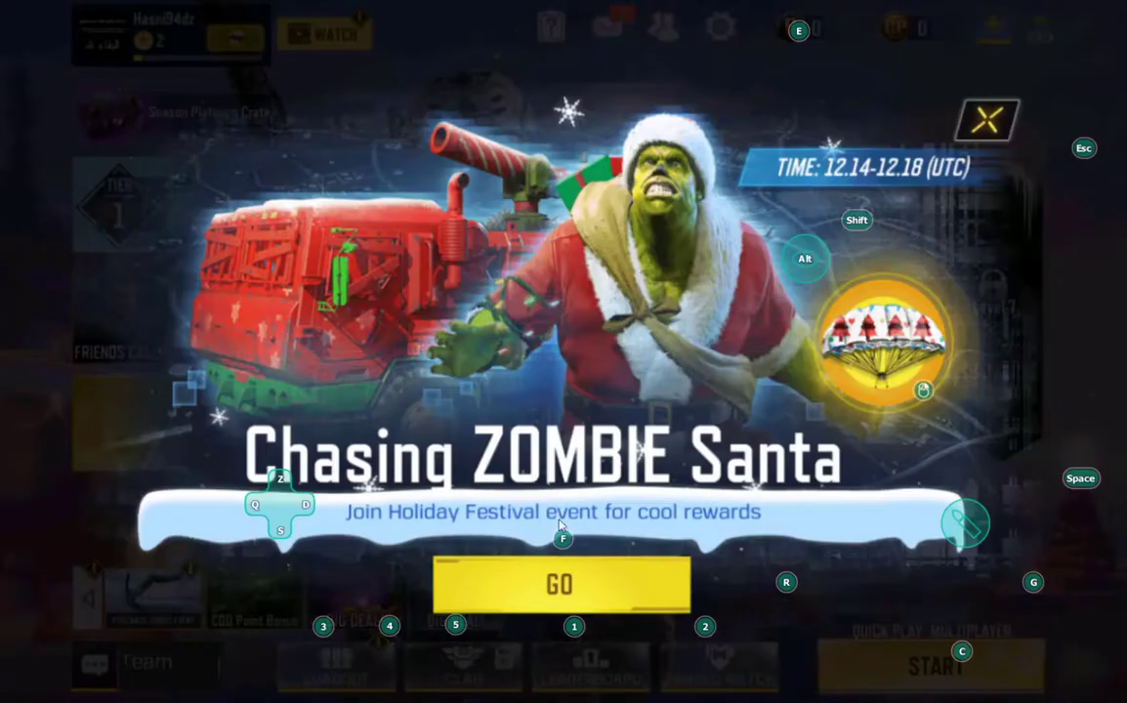
{"action": "left_click", "coordinate": [986, 121]}
{"action": "left_click", "coordinate": [986, 121]}
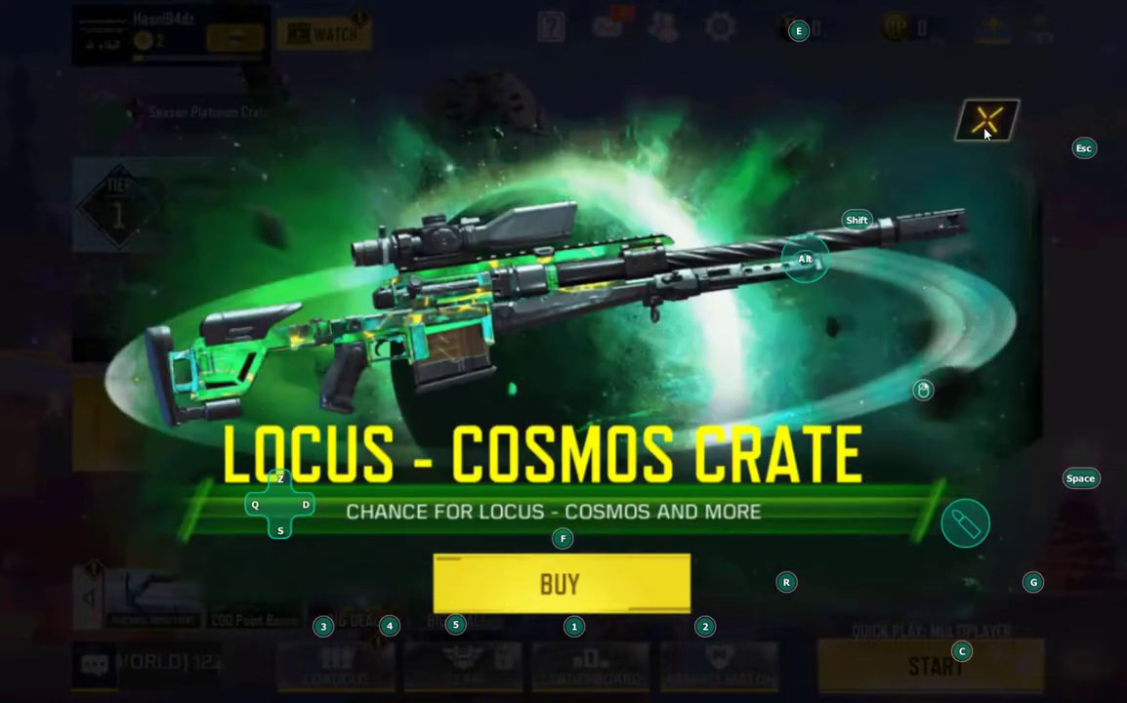
{"action": "left_click", "coordinate": [986, 125]}
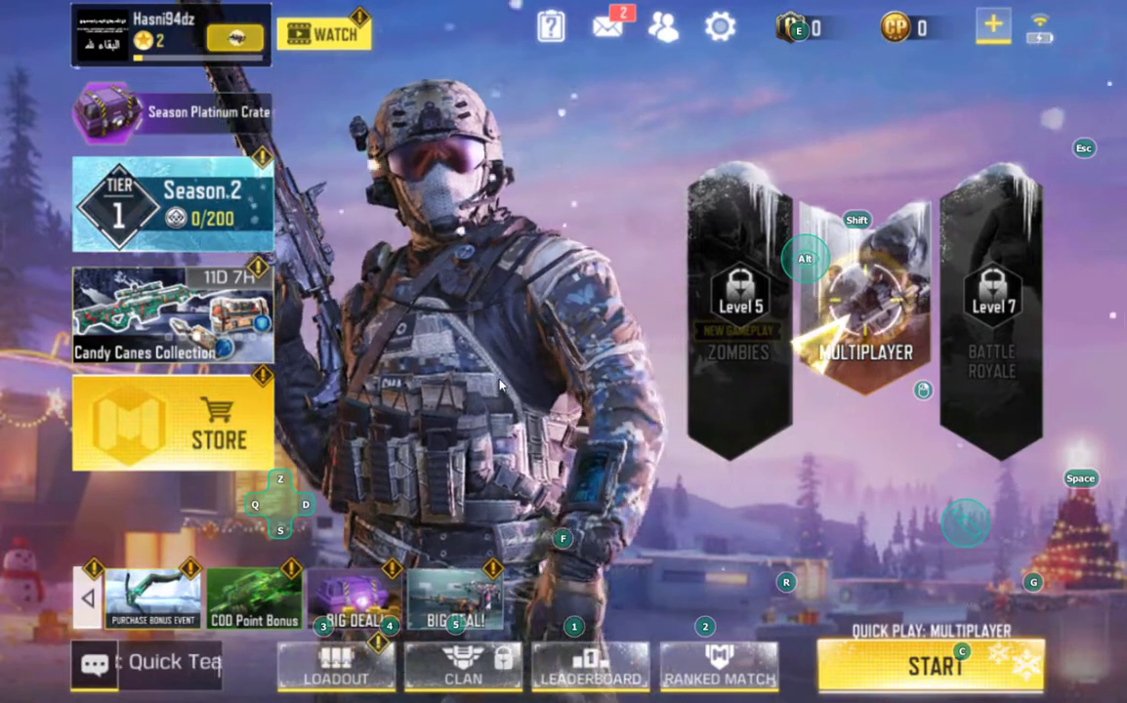
{"action": "left_click", "coordinate": [913, 663]}
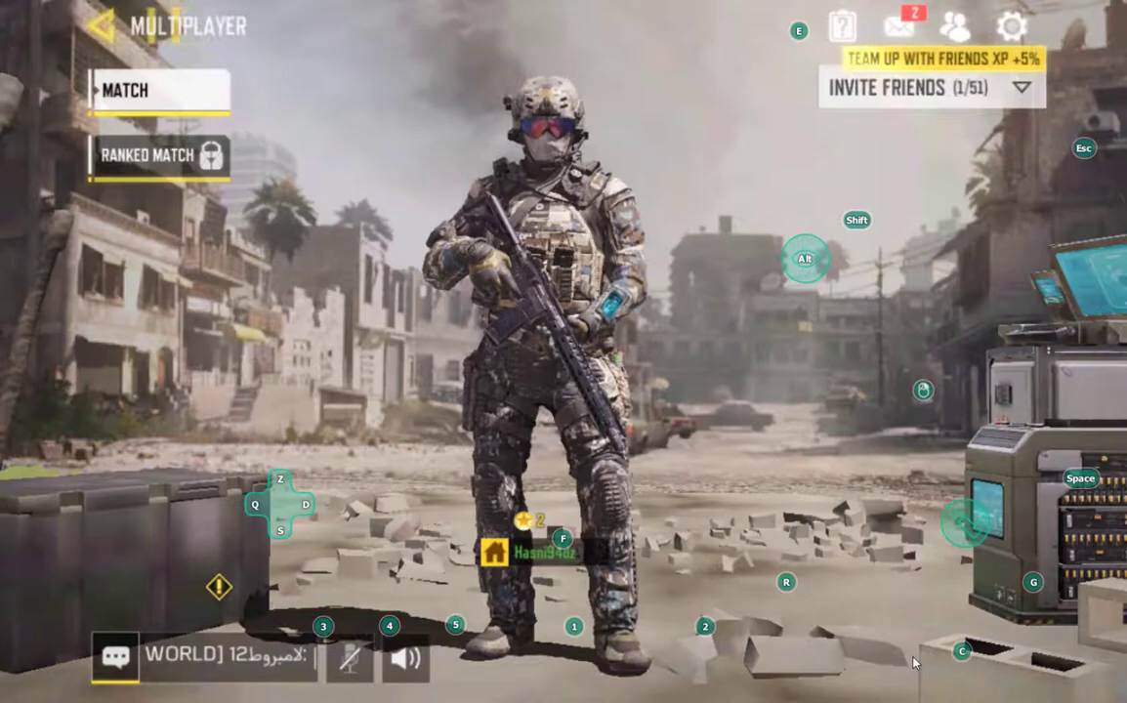